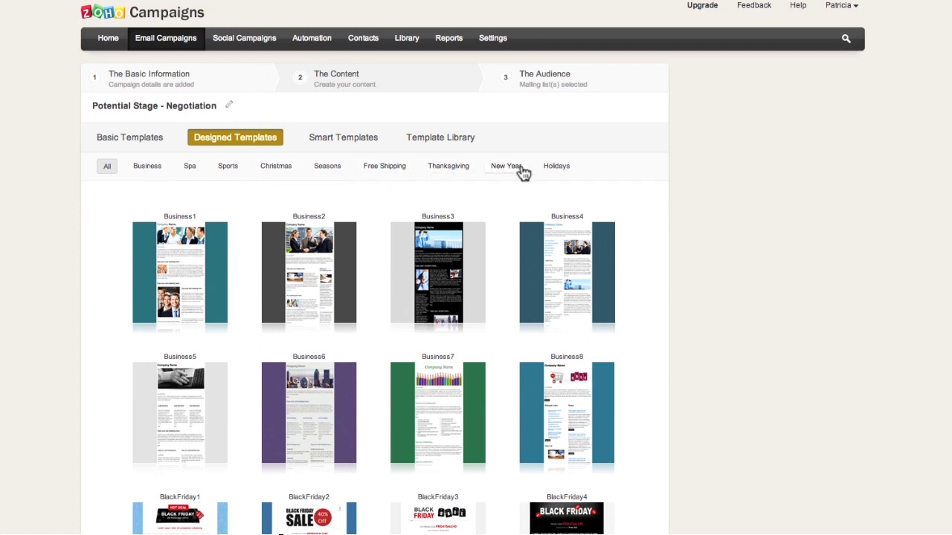
# View the user agent report of the sent Tradeshow Follow-up campaign.
pyautogui.click(361, 144)
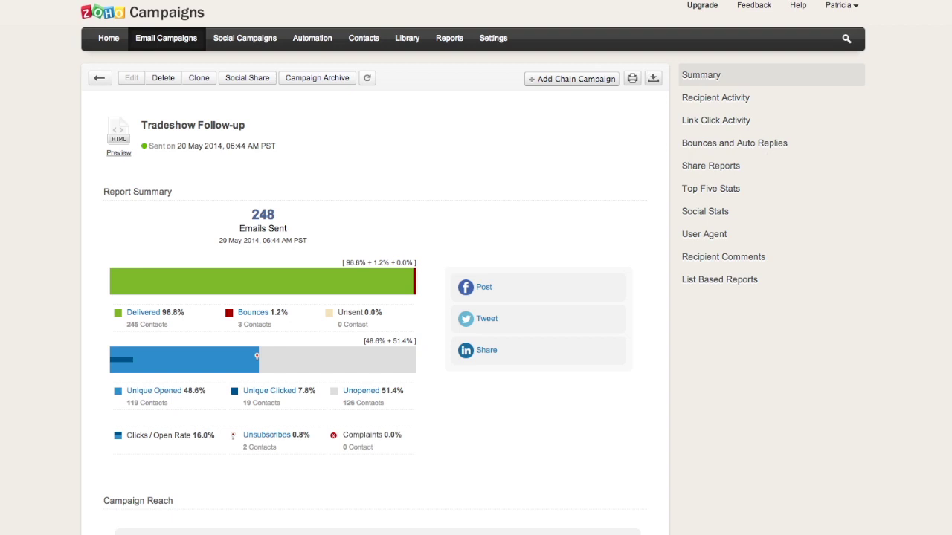
pyautogui.click(703, 233)
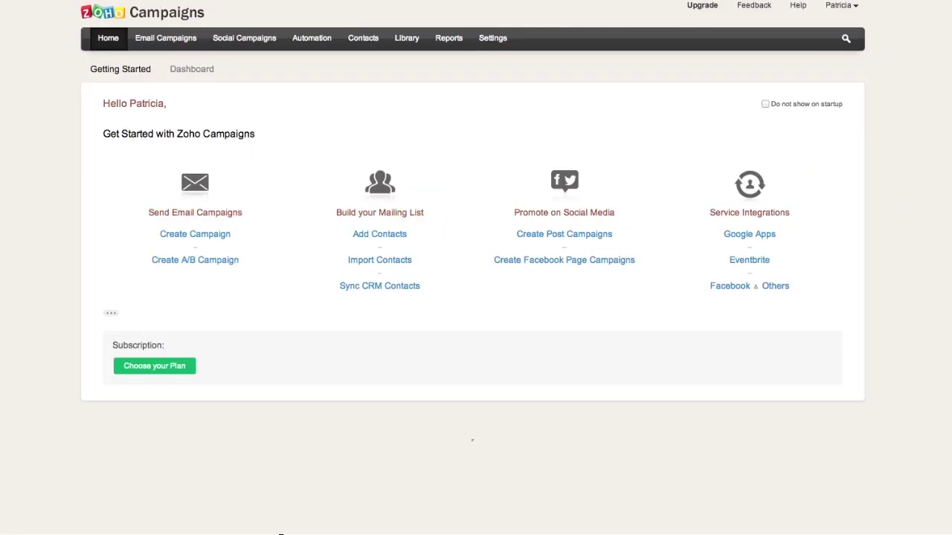
# Create a new campaign theme named "Newsletter Theme" in the campaign theme settings.
pyautogui.click(495, 38)
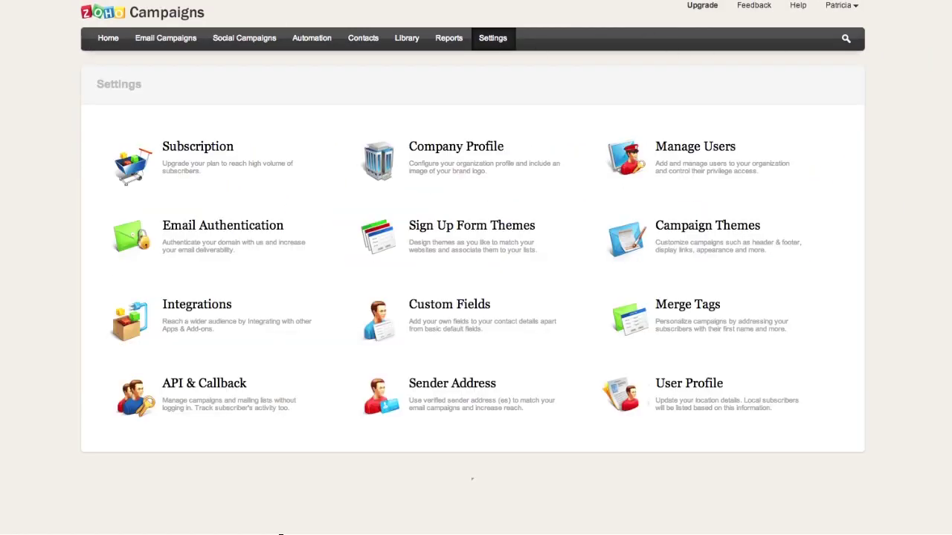
pyautogui.click(734, 227)
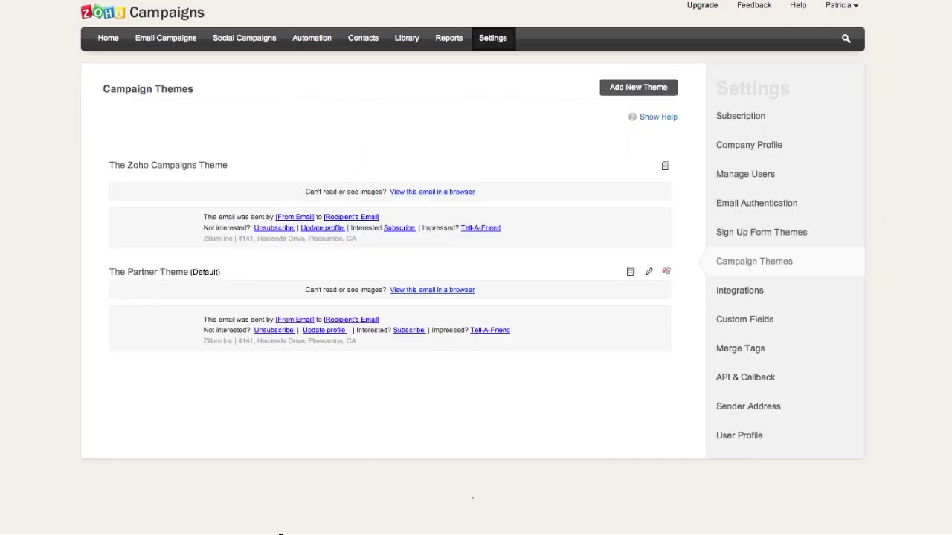
pyautogui.click(638, 87)
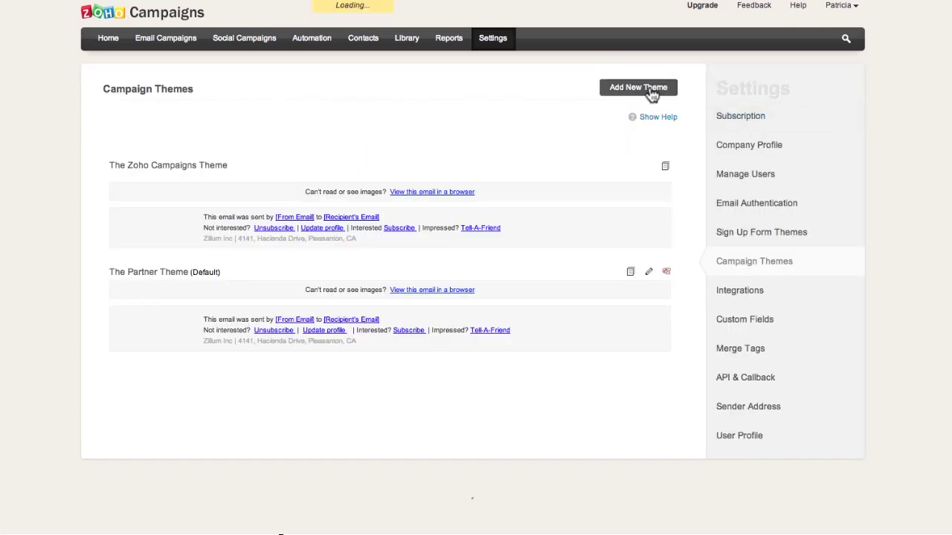
pyautogui.click(247, 190)
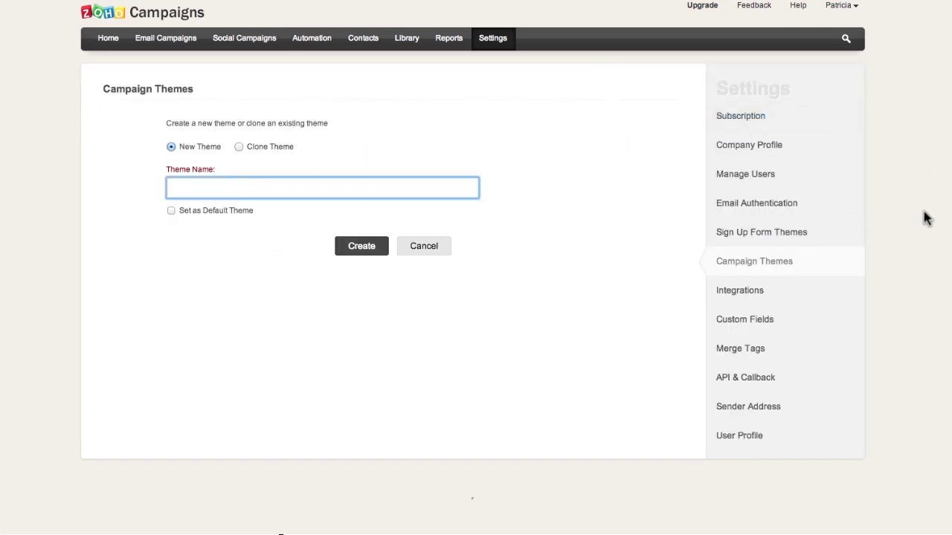
pyautogui.write('Newsletter Theme')
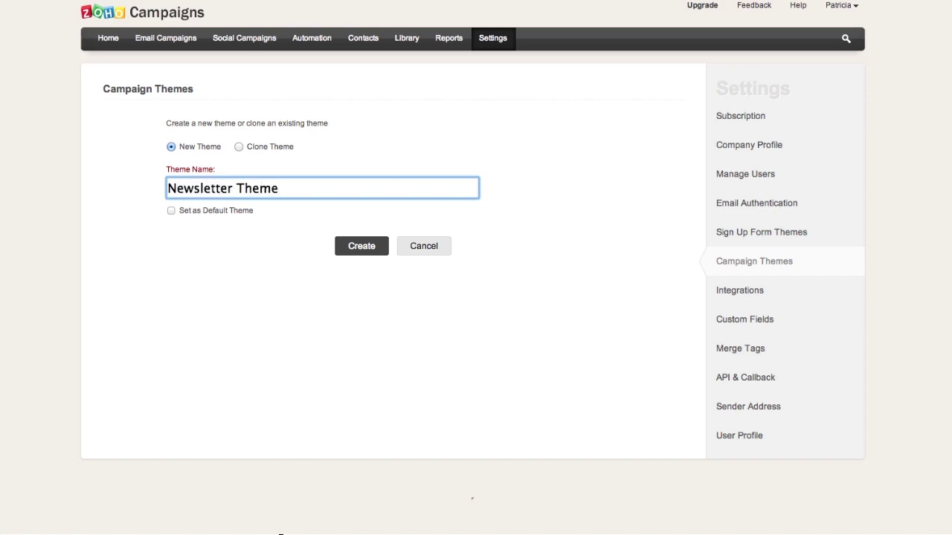
pyautogui.click(361, 249)
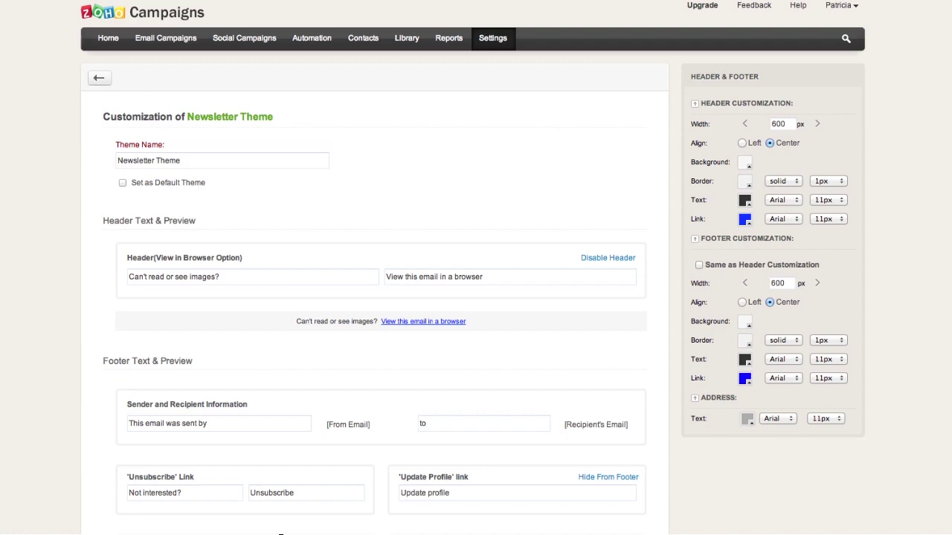
# Try hiding the Update Profile and Tell A Friend links from the Newsletter Theme's footer, and show them again.
pyautogui.scroll(-2, 280, 534)
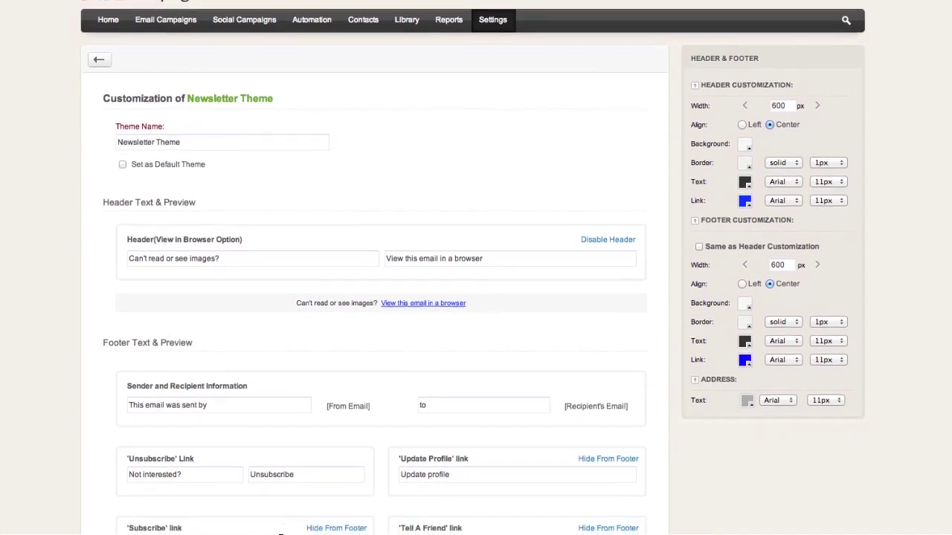
pyautogui.scroll(-2, 280, 533)
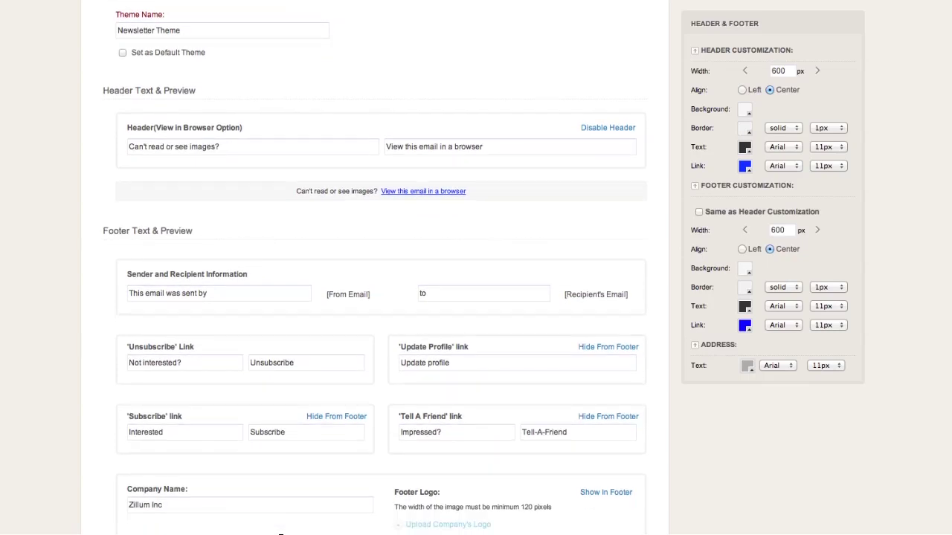
pyautogui.scroll(-2, 280, 533)
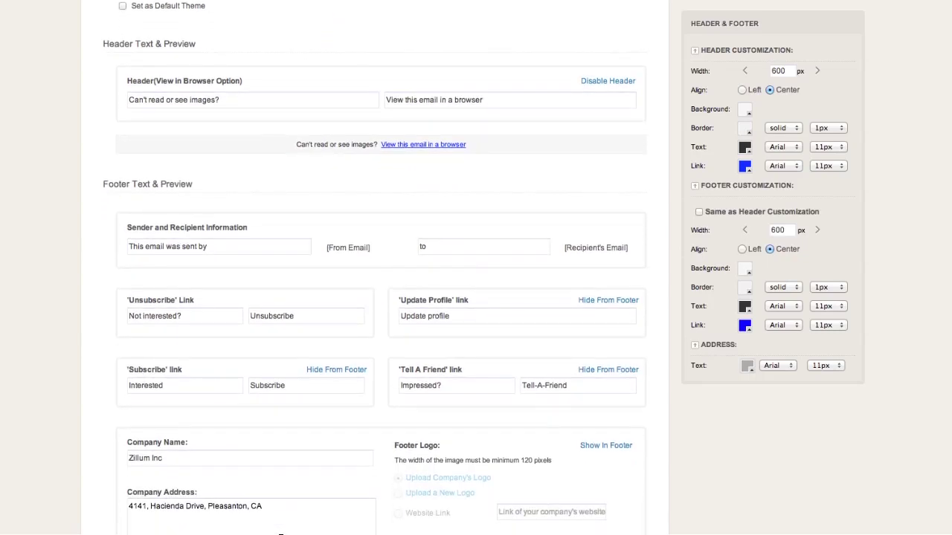
pyautogui.scroll(-1, 280, 534)
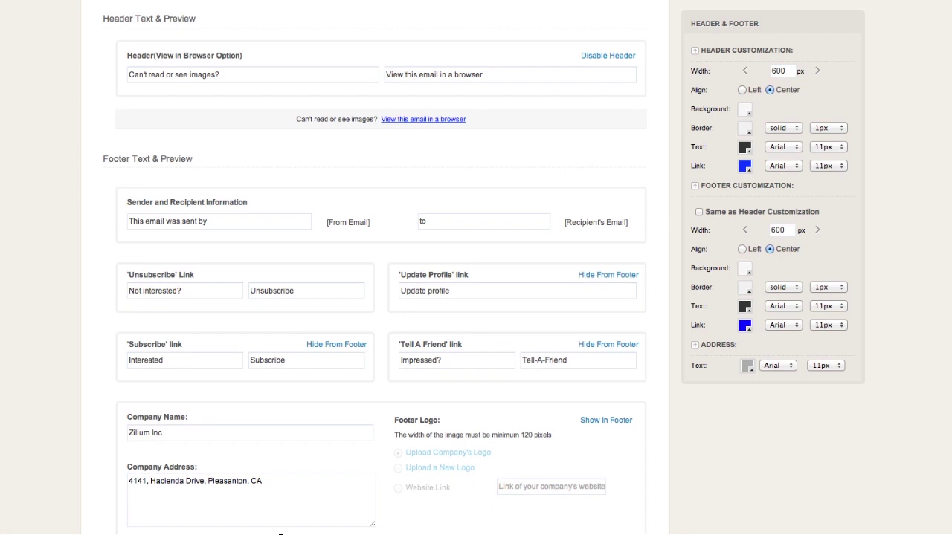
pyautogui.click(621, 275)
pyautogui.click(621, 275)
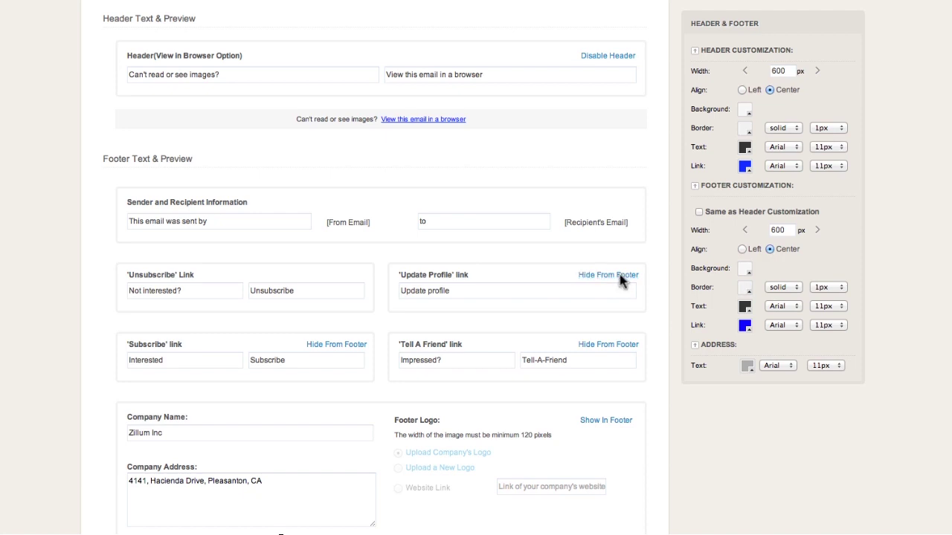
pyautogui.click(620, 347)
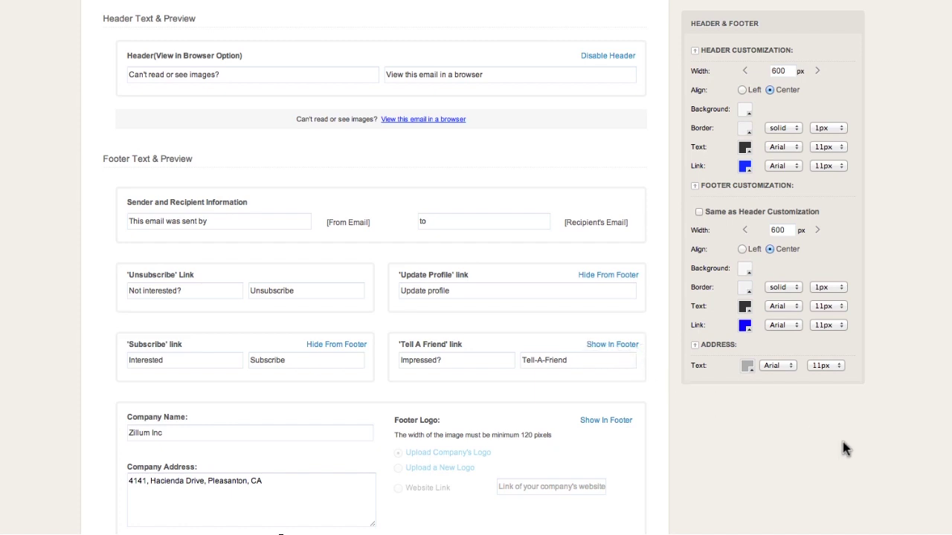
pyautogui.click(611, 345)
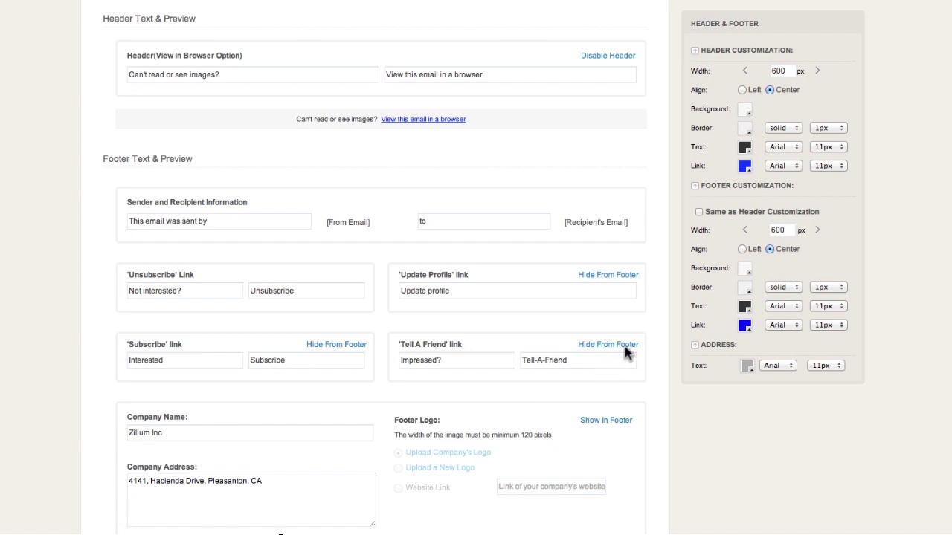
pyautogui.scroll(1, 280, 533)
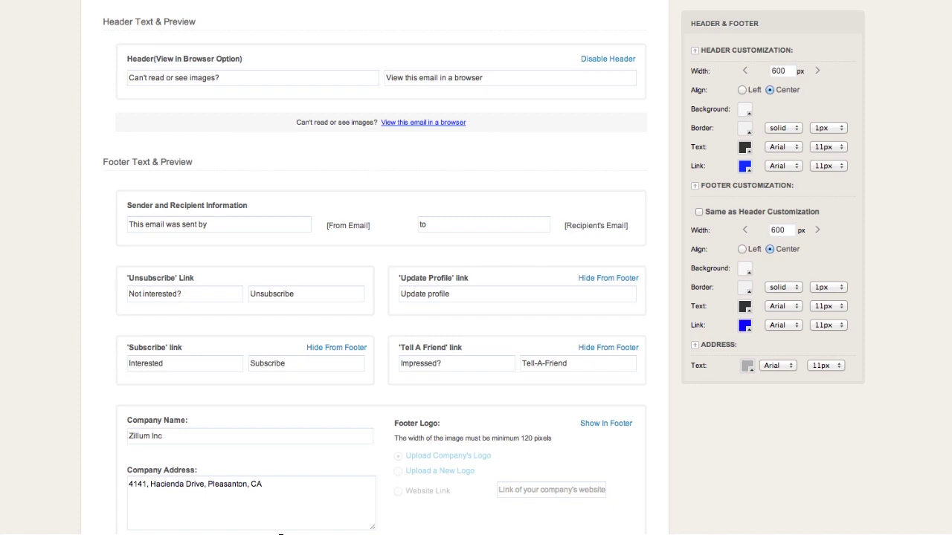
pyautogui.scroll(-1, 280, 533)
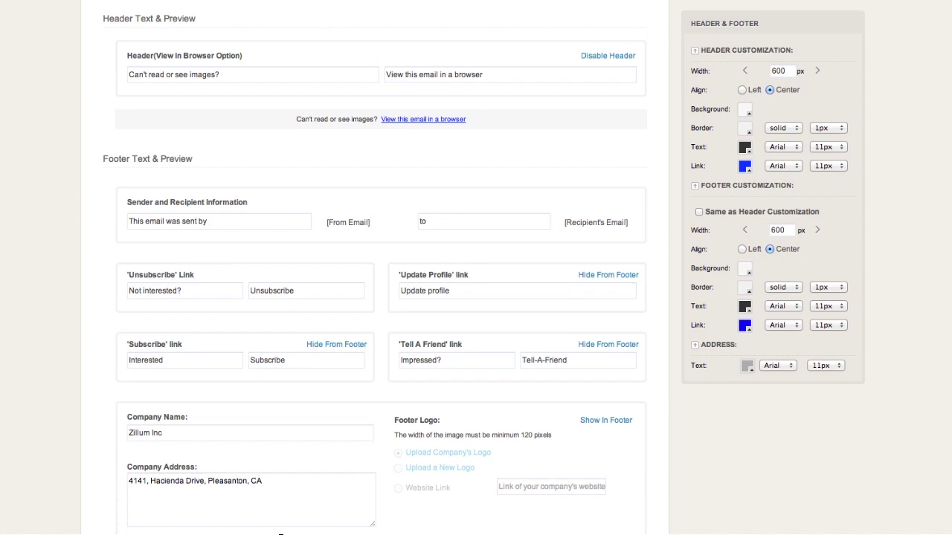
# Filter the email campaigns list to drafts and open the content templates of the Potential Stage - Negotiation campaign.
pyautogui.scroll(5, 280, 533)
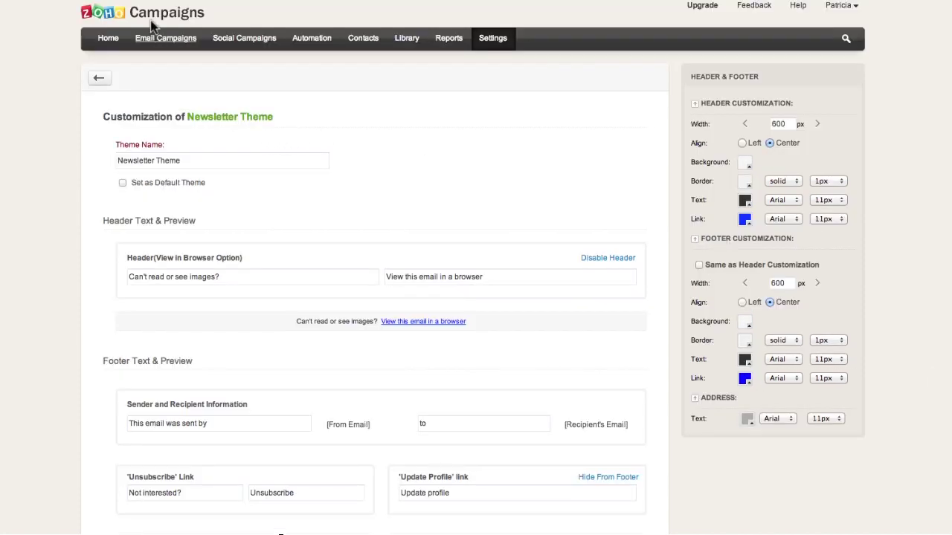
pyautogui.click(162, 43)
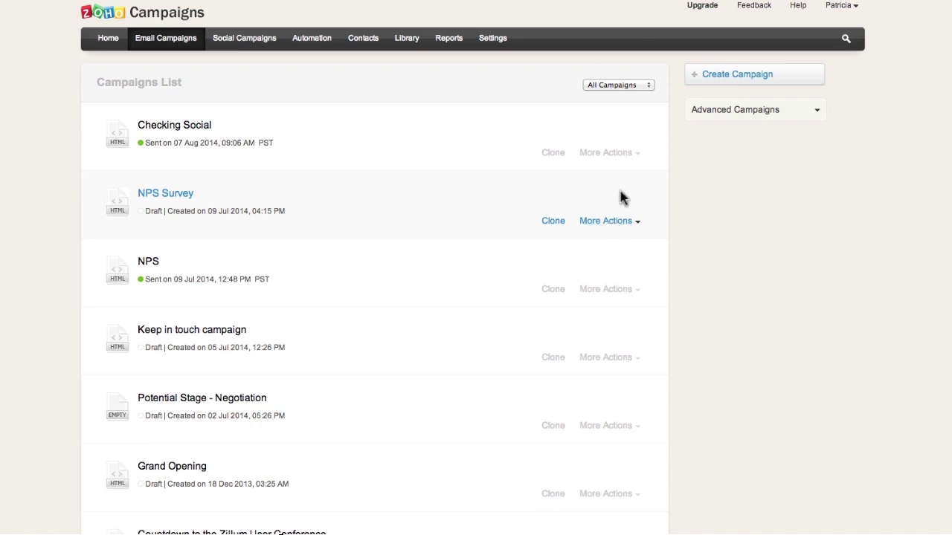
pyautogui.click(620, 86)
pyautogui.click(610, 93)
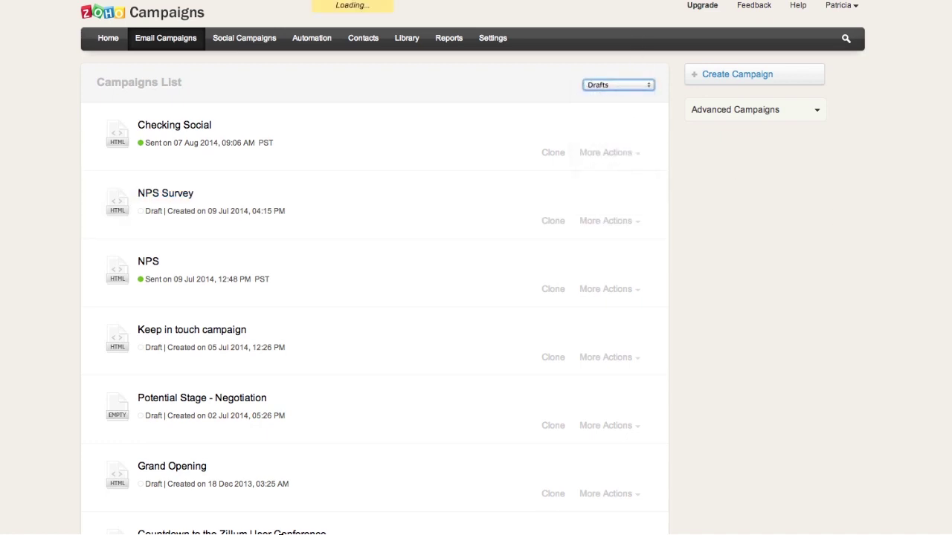
pyautogui.click(229, 262)
pyautogui.click(240, 216)
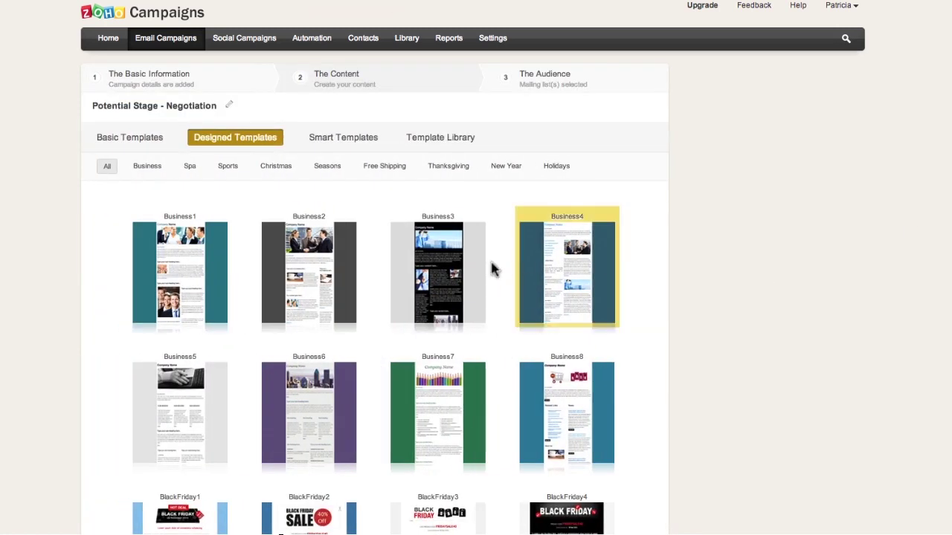
# Apply the Business2 designed template, delete the word "convallis" before "fautcibus" in the intro paragraph, and save and close the content.
pyautogui.click(285, 324)
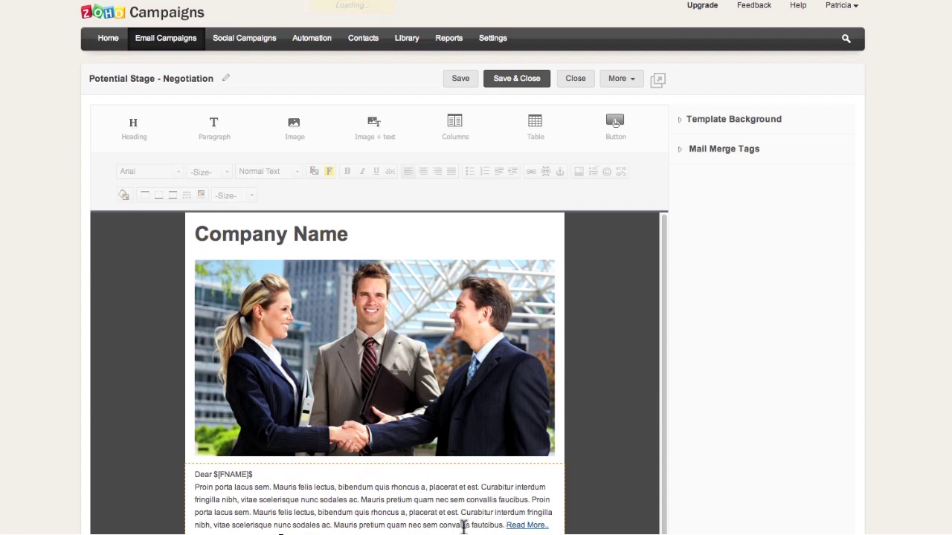
pyautogui.moveTo(439, 525); pyautogui.dragTo(470, 525)
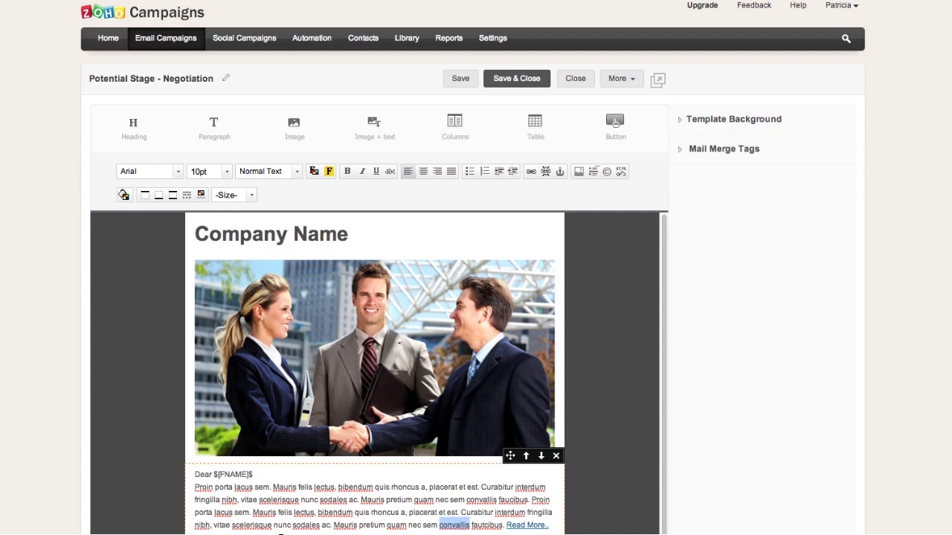
pyautogui.press('BackSpace')
pyautogui.click(518, 80)
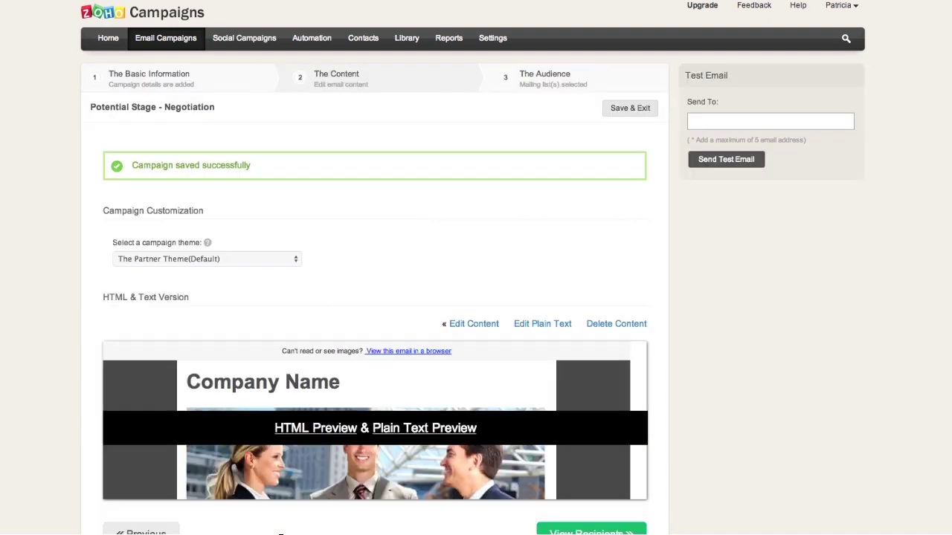
# Assign the Newsletter Theme to the Potential Stage - Negotiation campaign.
pyautogui.click(205, 258)
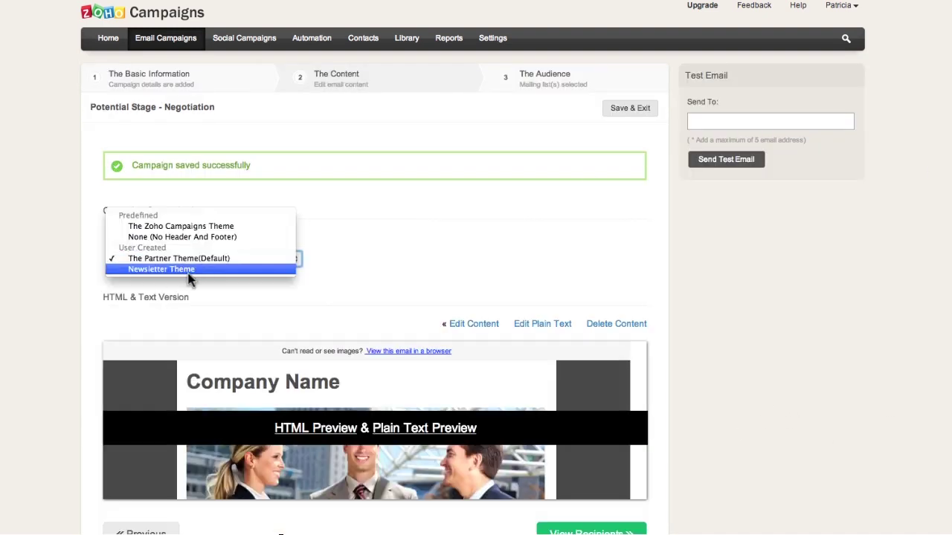
pyautogui.click(189, 271)
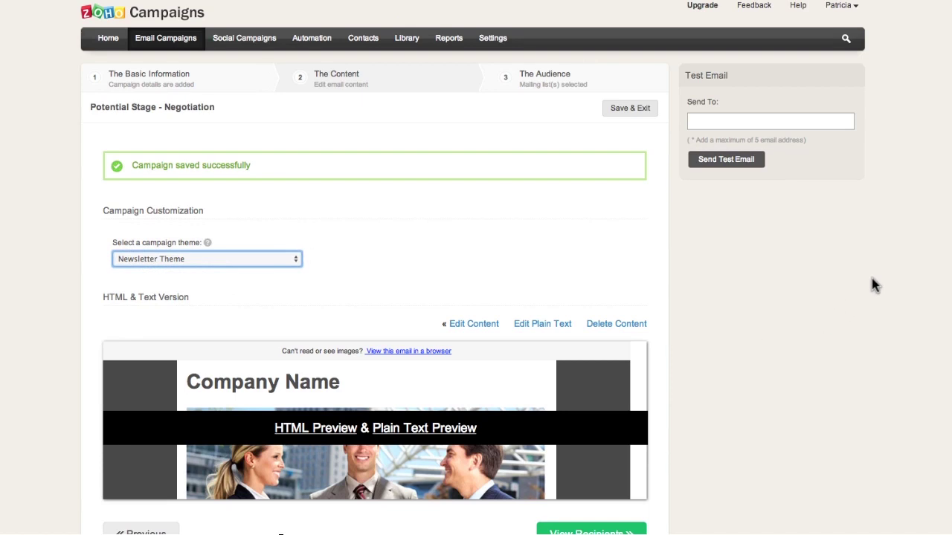